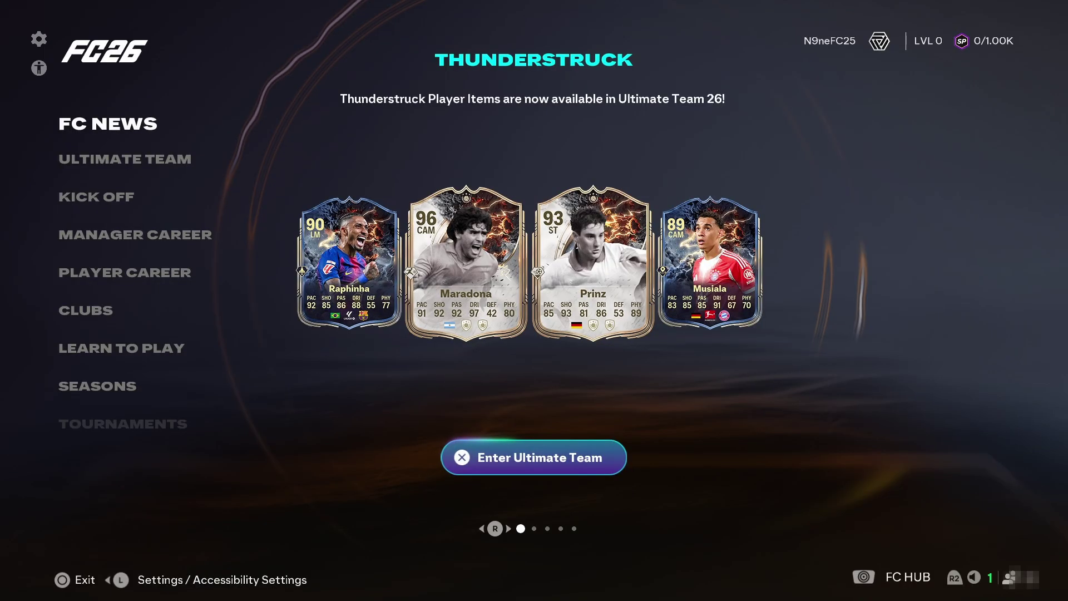
- Go to the Display page of Customise > Settings > Game Settings
{"action": "key", "text": "Up"}
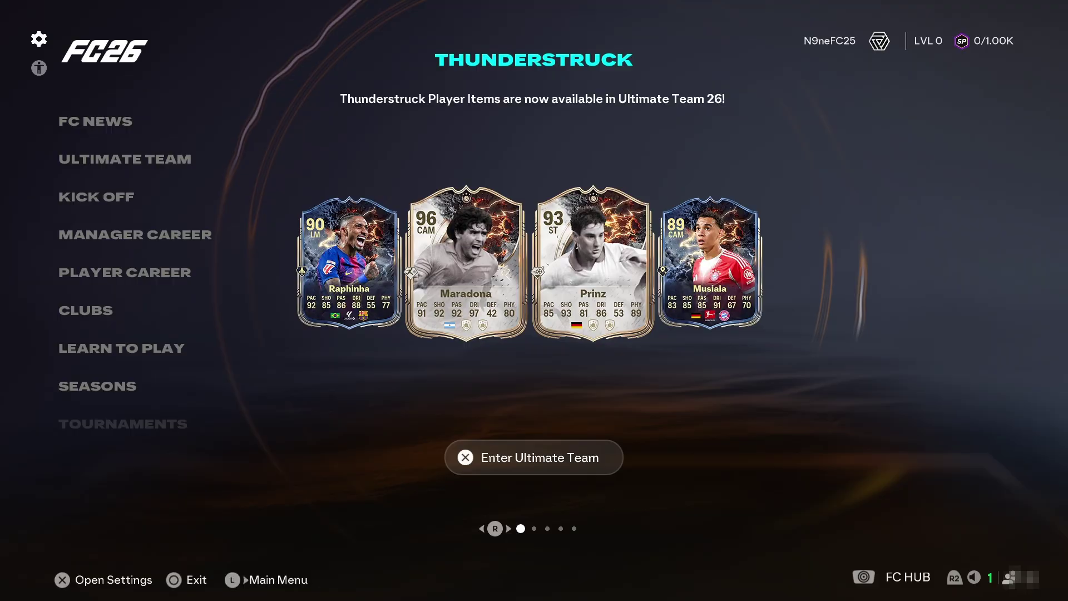
{"action": "key", "text": "Return"}
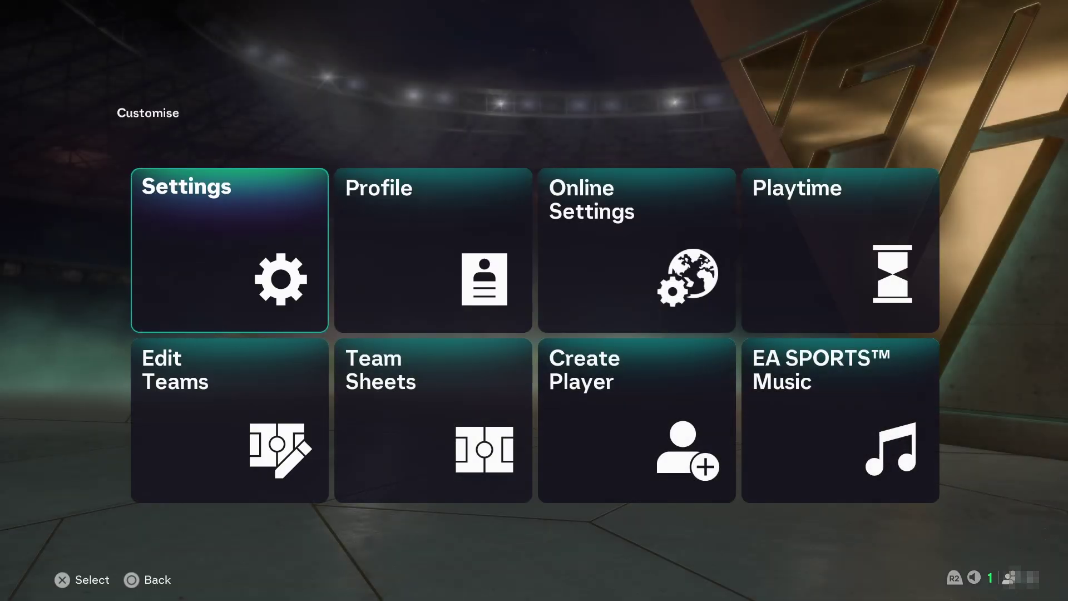
{"action": "key", "text": "Return"}
{"action": "key", "text": "Right"}
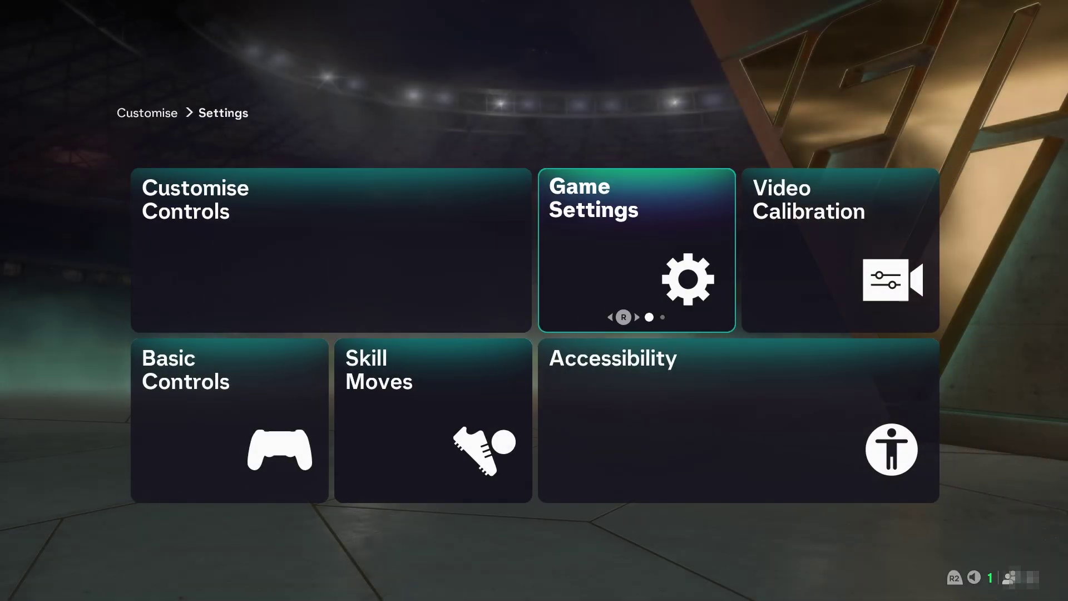
{"action": "key", "text": "Return"}
{"action": "key", "text": "Page_Down"}
{"action": "key", "text": "Page_Down"}
{"action": "key", "text": "Page_Down"}
{"action": "key", "text": "Page_Down"}
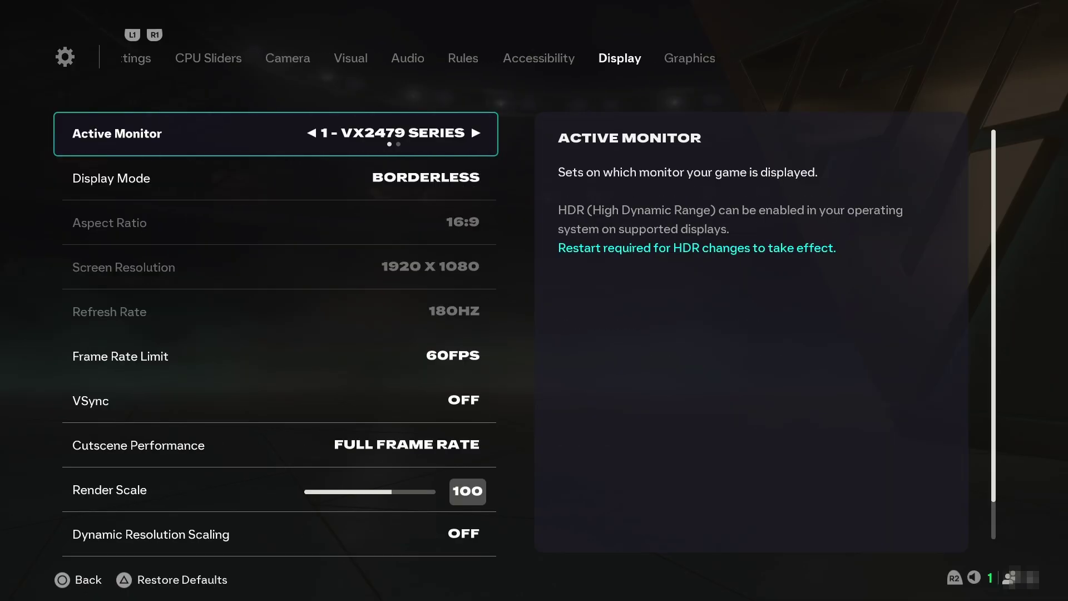
- Cycle Frame Rate Limit through UNLIMITED and lower caps, leaving it at 60FPS
{"action": "key", "text": "Down"}
{"action": "key", "text": "Down"}
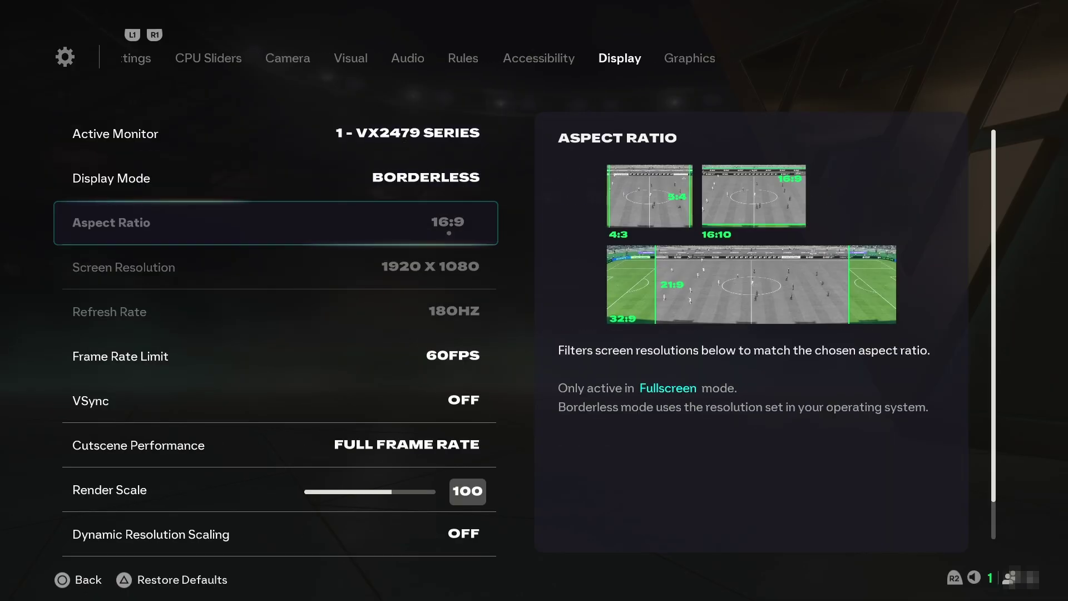
{"action": "key", "text": "Down"}
{"action": "key", "text": "Down"}
{"action": "key", "text": "Down"}
{"action": "key", "text": "Left"}
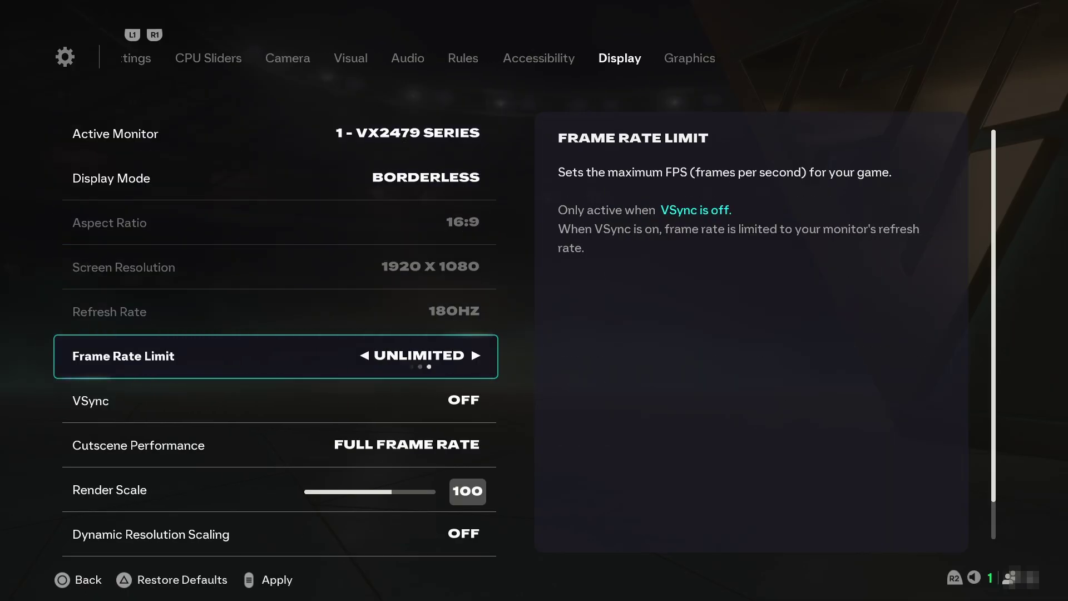
{"action": "key", "text": "Left"}
{"action": "key", "text": "Left"}
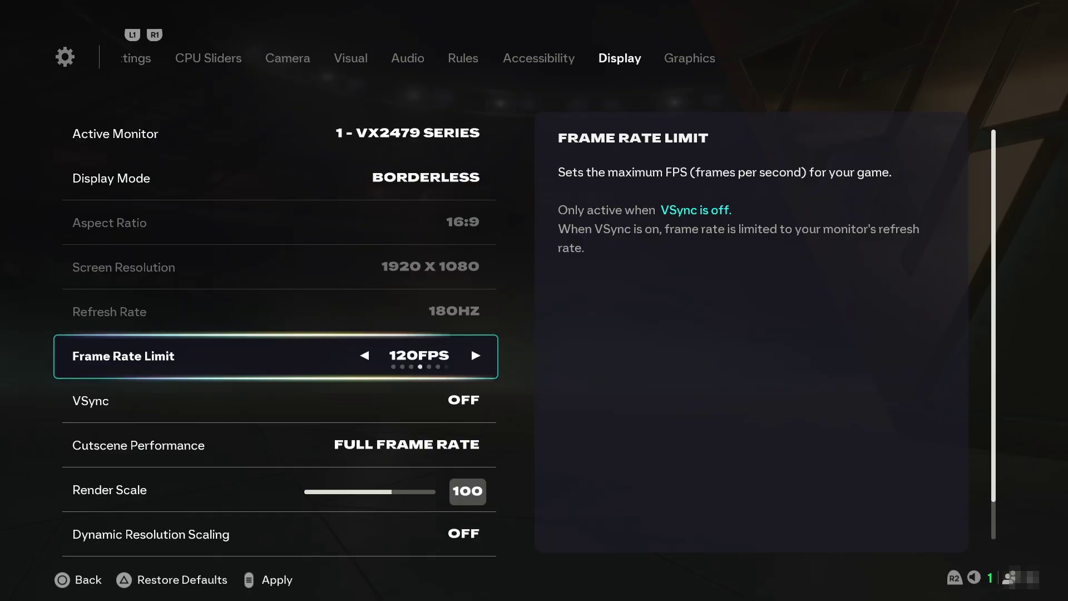
{"action": "key", "text": "Left"}
{"action": "key", "text": "Left"}
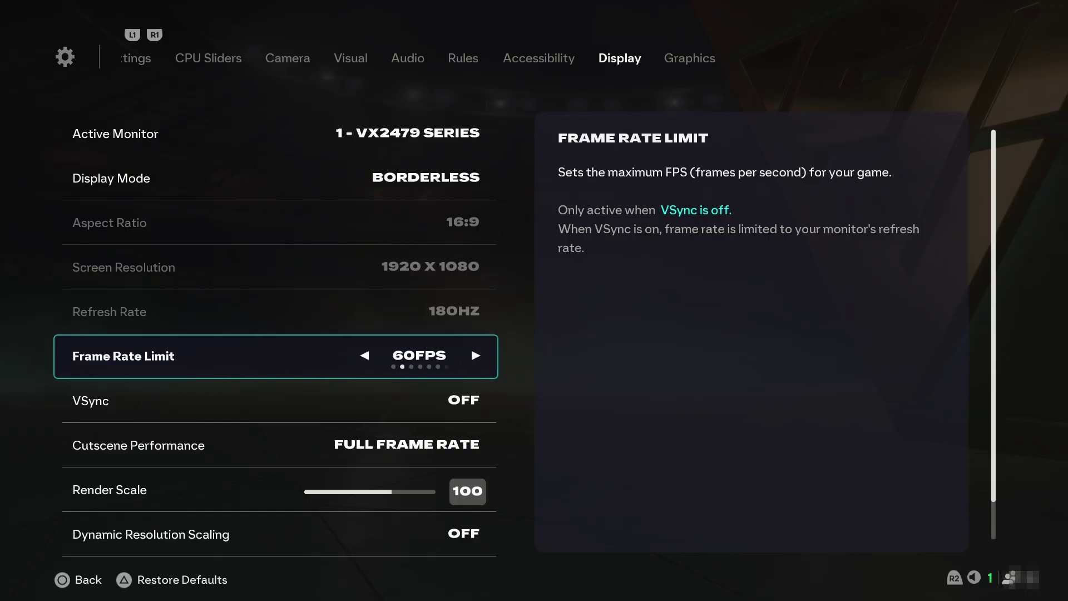
{"action": "key", "text": "Down"}
{"action": "key", "text": "Down"}
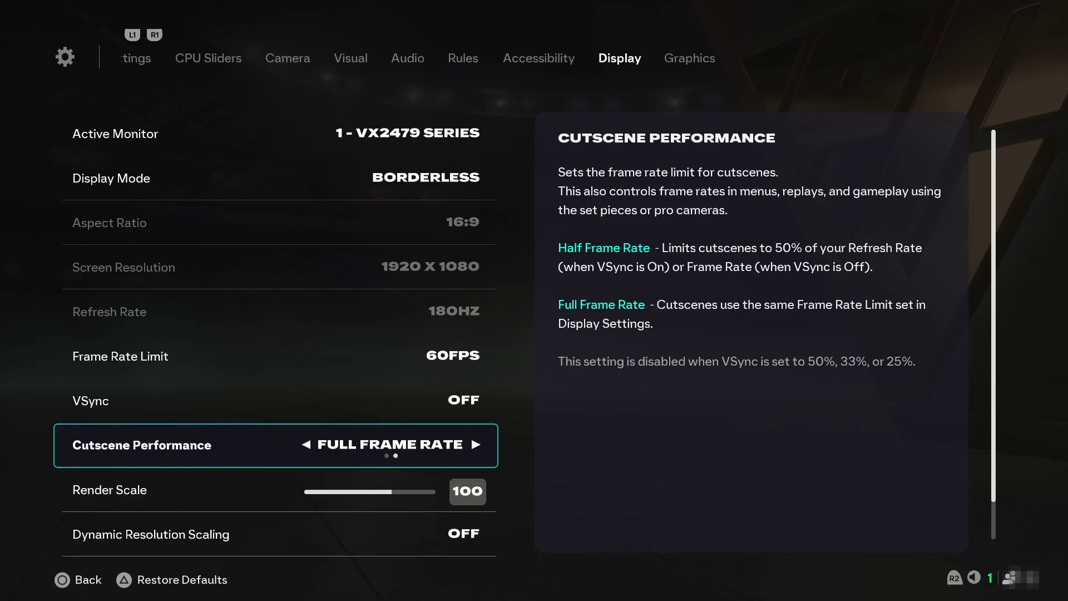
- Lower the Graphics Preset from ULTRA to Auto on the Graphics page
{"action": "key", "text": "R1"}
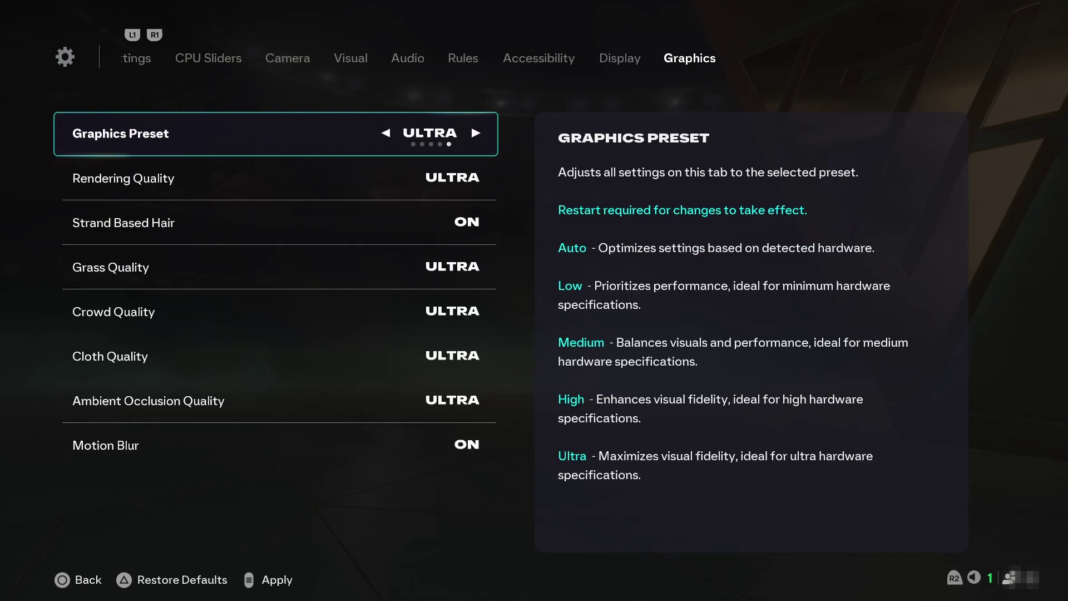
{"action": "key", "text": "Left"}
{"action": "key", "text": "Left"}
{"action": "key", "text": "Left"}
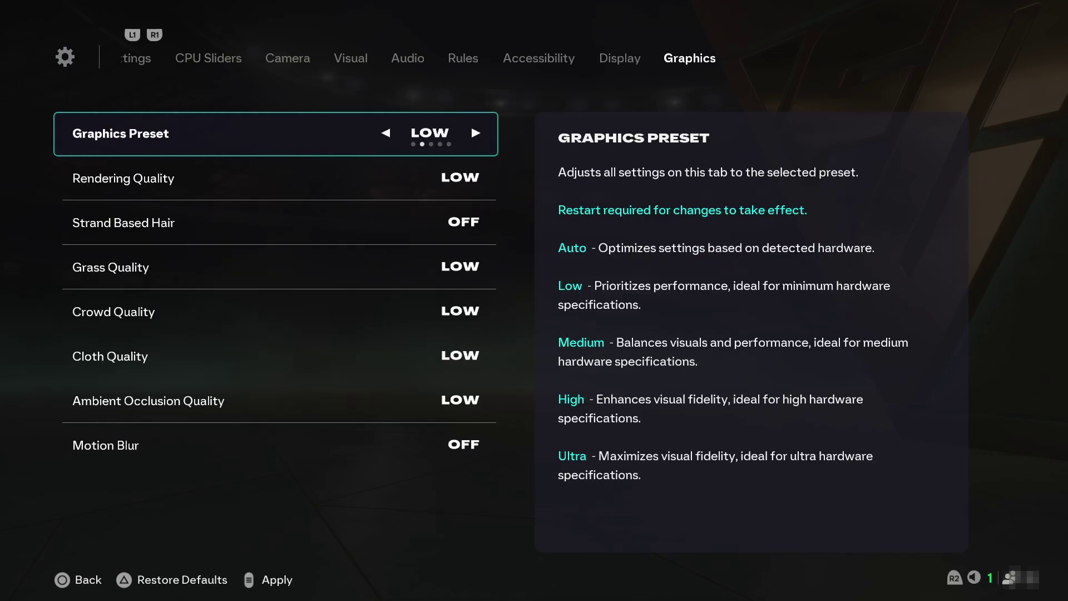
{"action": "key", "text": "Left"}
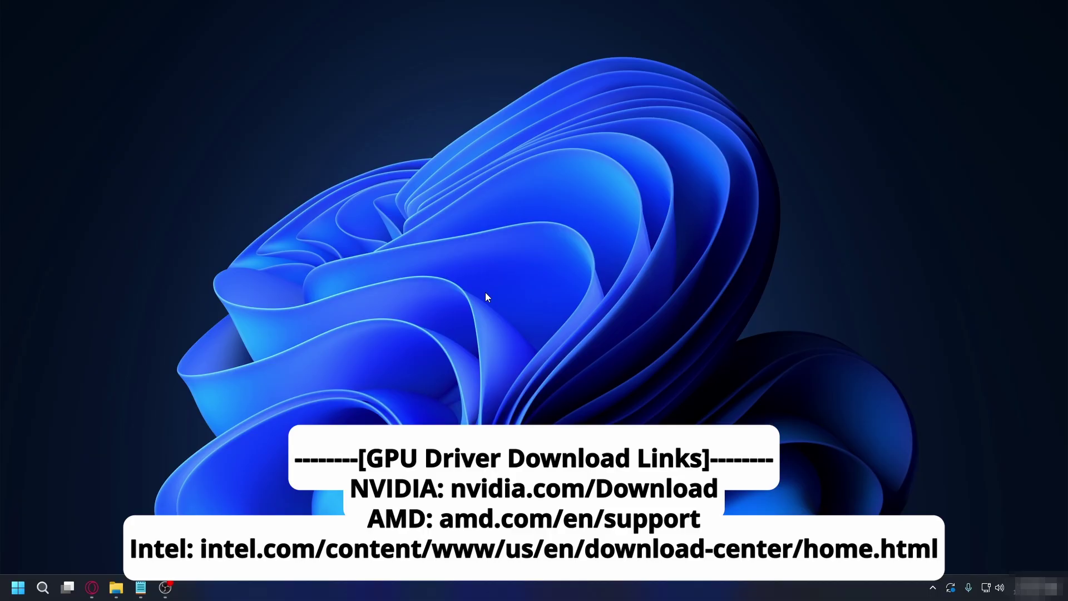
- Open Power Options from Windows search, with High performance active and additional plans shown
{"action": "key", "text": "super"}
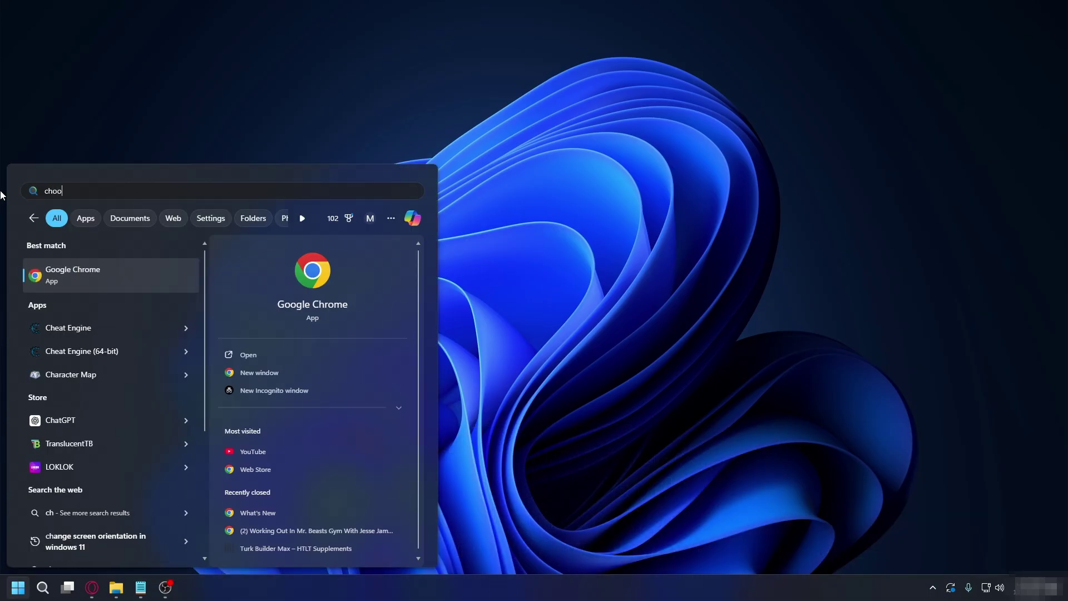
{"action": "type", "text": "choose a p"}
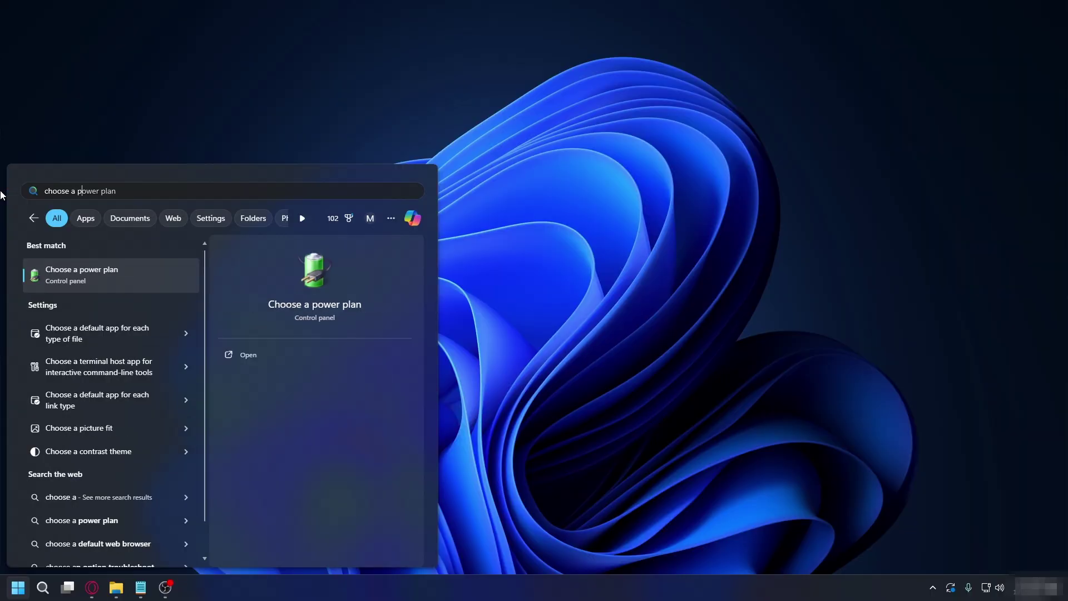
{"action": "left_click", "coordinate": [87, 276]}
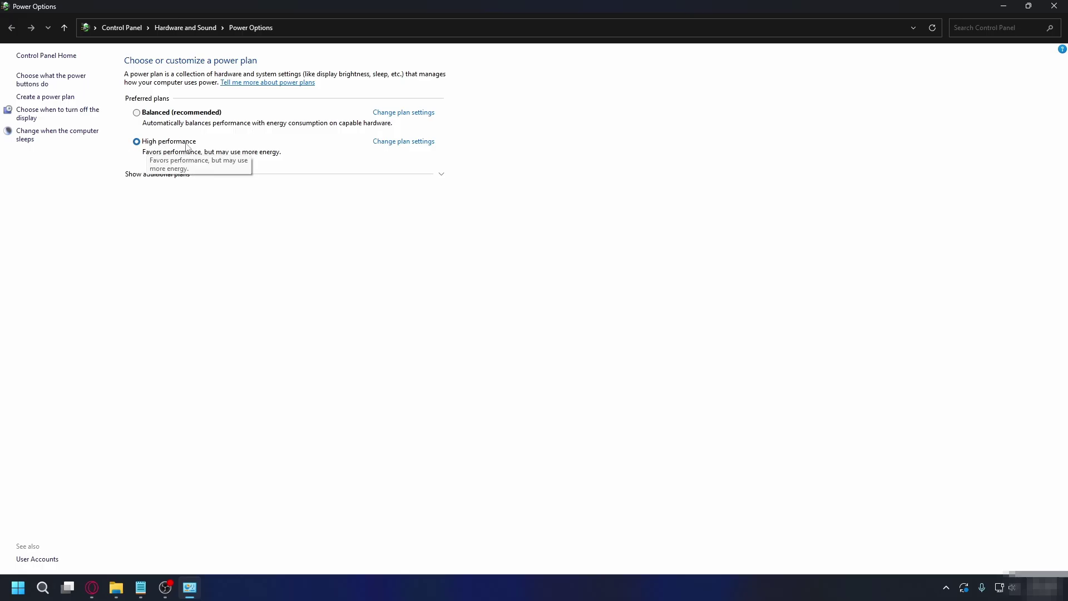
{"action": "left_click", "coordinate": [162, 175]}
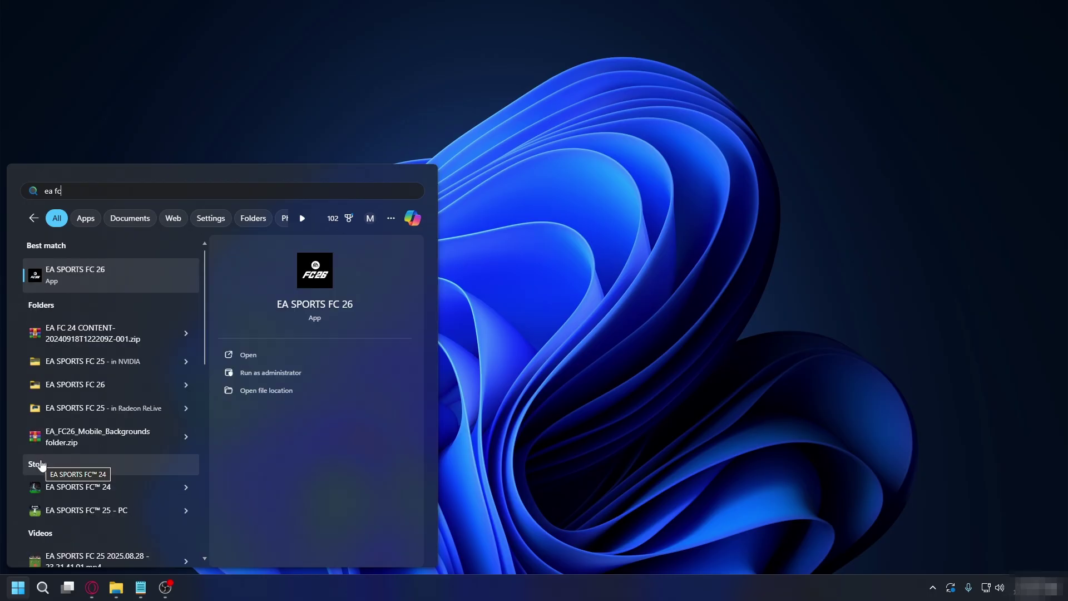
- Open the EA SPORTS FC 26 install folder from its search result
{"action": "right_click", "coordinate": [112, 284]}
{"action": "left_click", "coordinate": [204, 291]}
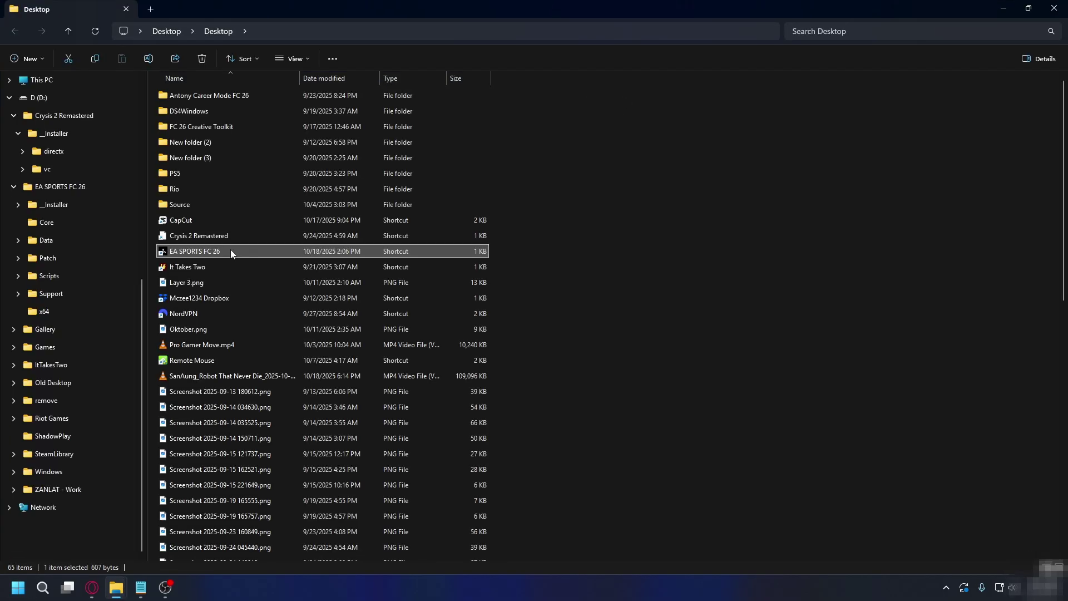
{"action": "right_click", "coordinate": [230, 249]}
{"action": "left_click", "coordinate": [299, 209]}
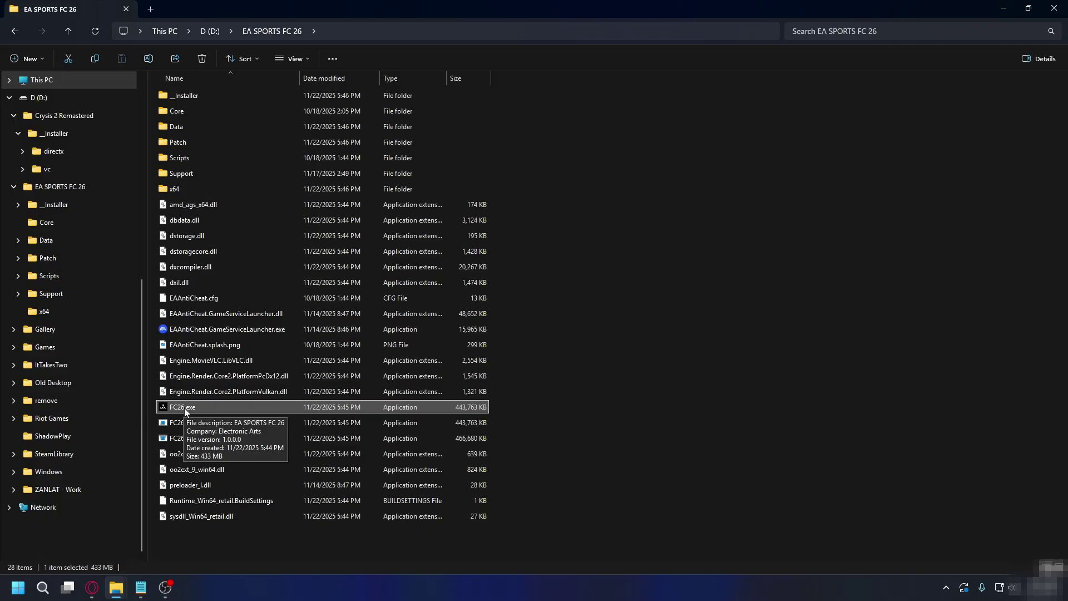
- Tick Disable fullscreen optimizations in FC26.exe's Compatibility properties, then apply and confirm
{"action": "right_click", "coordinate": [205, 406]}
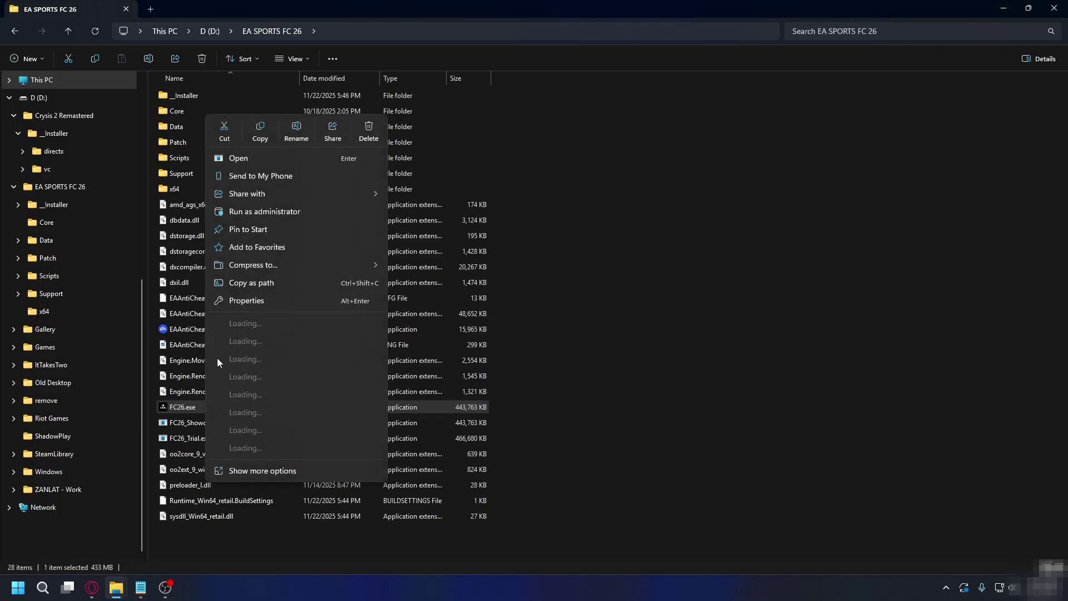
{"action": "left_click", "coordinate": [271, 299]}
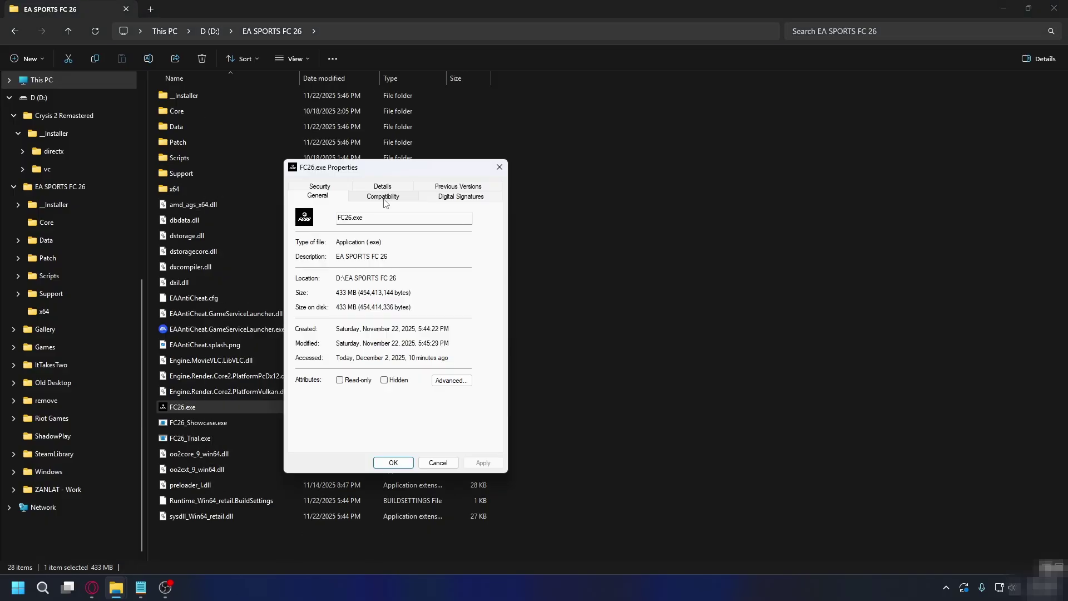
{"action": "left_click", "coordinate": [383, 195]}
{"action": "left_click", "coordinate": [303, 360]}
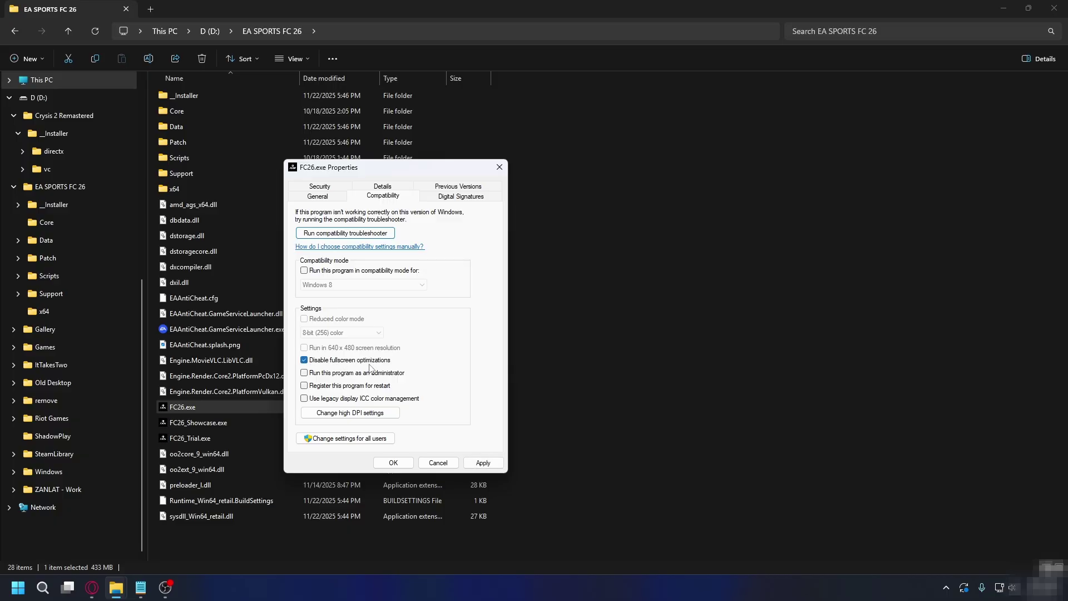
{"action": "left_click", "coordinate": [483, 462]}
{"action": "left_click", "coordinate": [394, 463]}
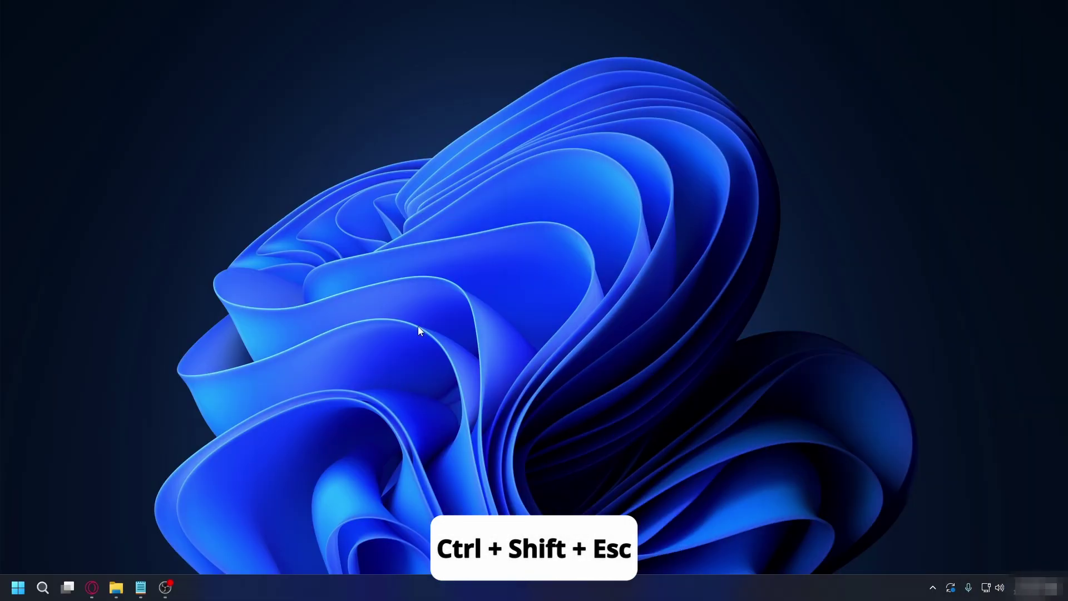
- Open Task Manager with Ctrl+Shift+Esc and end the Opera GX Internet Browser task
{"action": "key", "text": "ctrl+shift+Escape"}
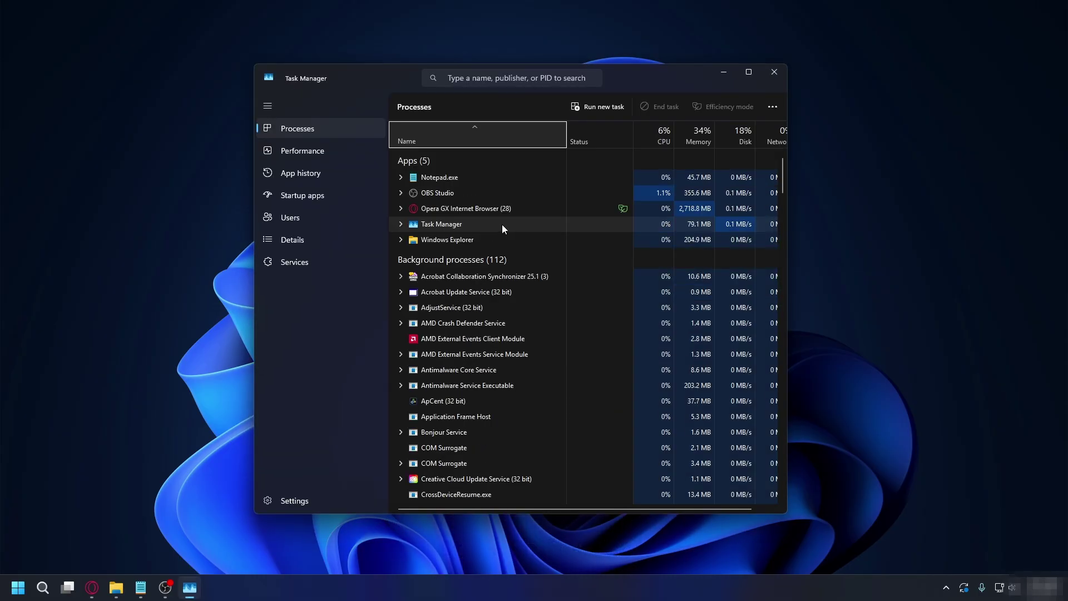
{"action": "left_click", "coordinate": [463, 209]}
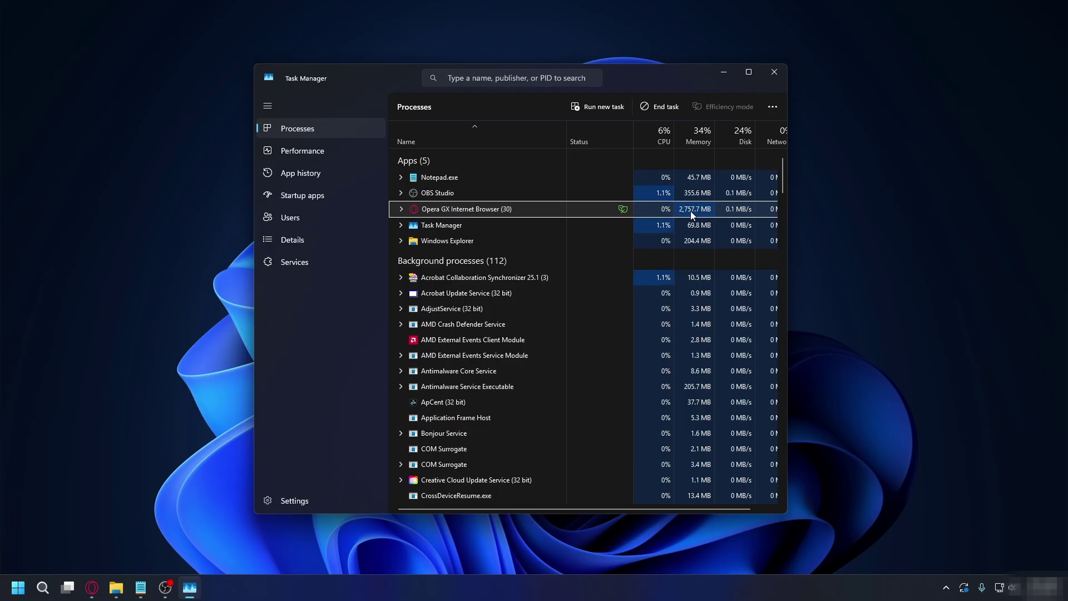
{"action": "right_click", "coordinate": [434, 206]}
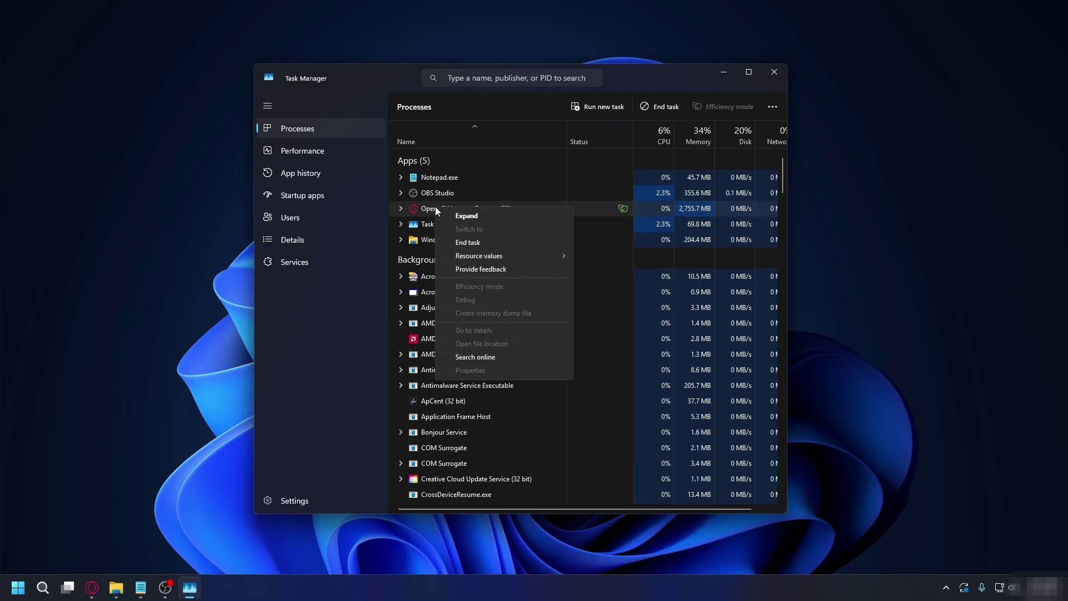
{"action": "left_click", "coordinate": [489, 242]}
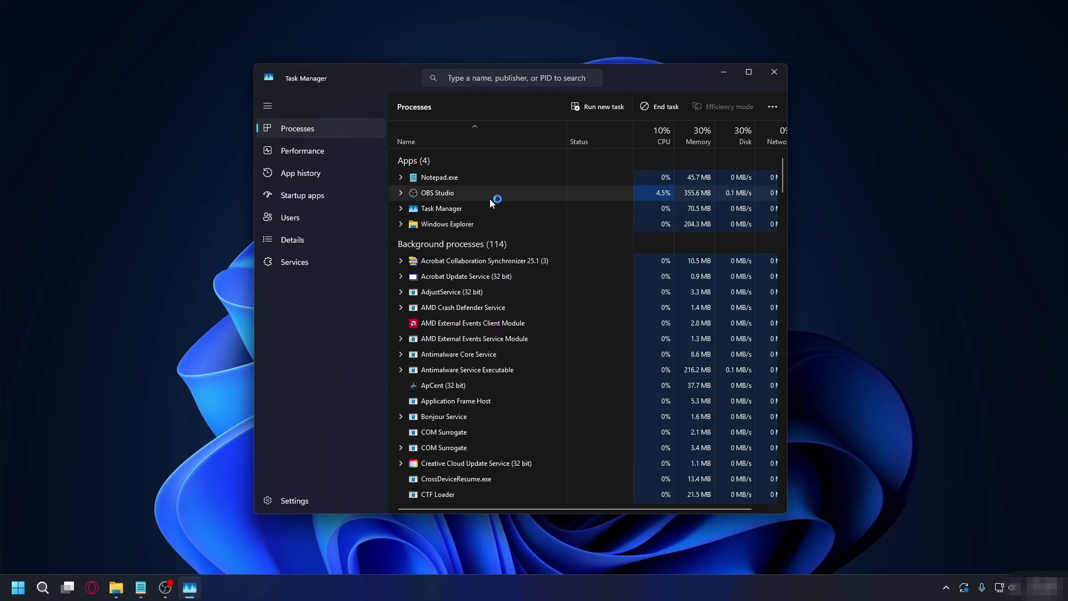